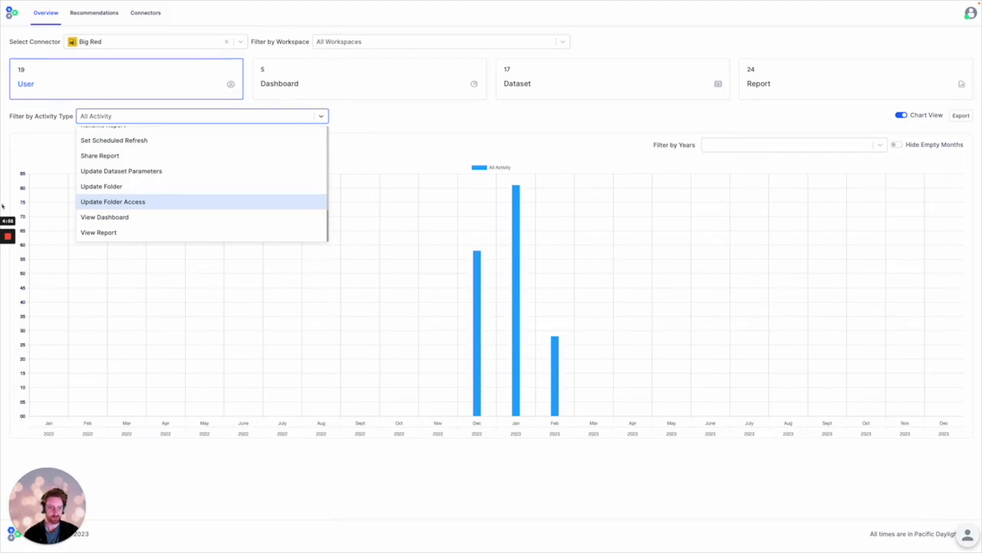
Step: Scroll through the activity type list and bring up the Datalogz Workspace and Devs workspace choices
scroll(143, 192, "up", 10)
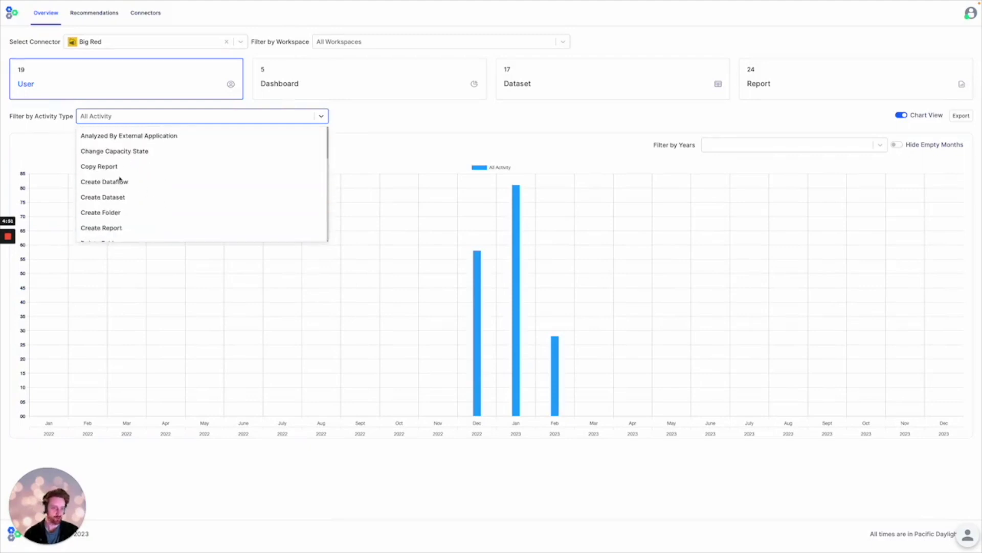
scroll(120, 193, "down", 2)
scroll(118, 191, "down", 1)
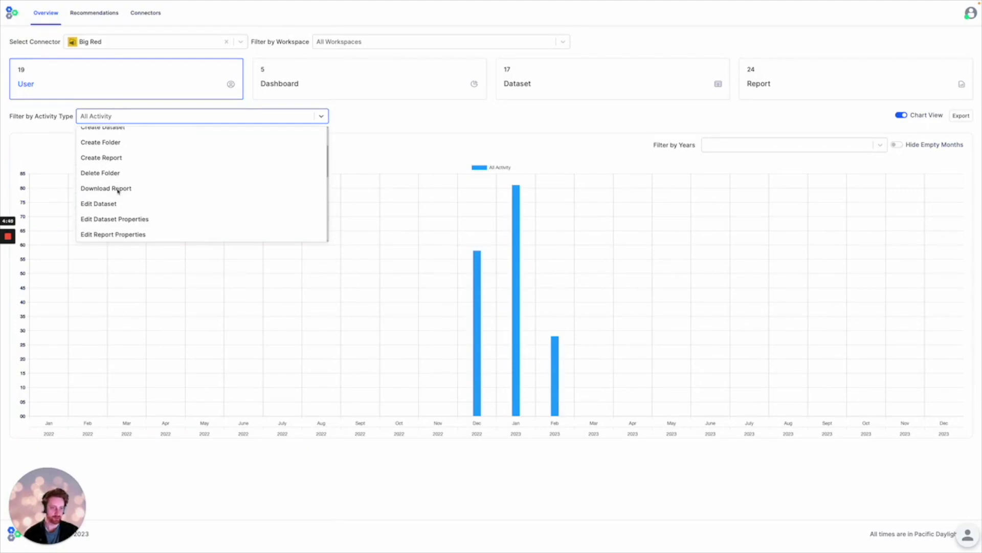
scroll(105, 208, "down", 6)
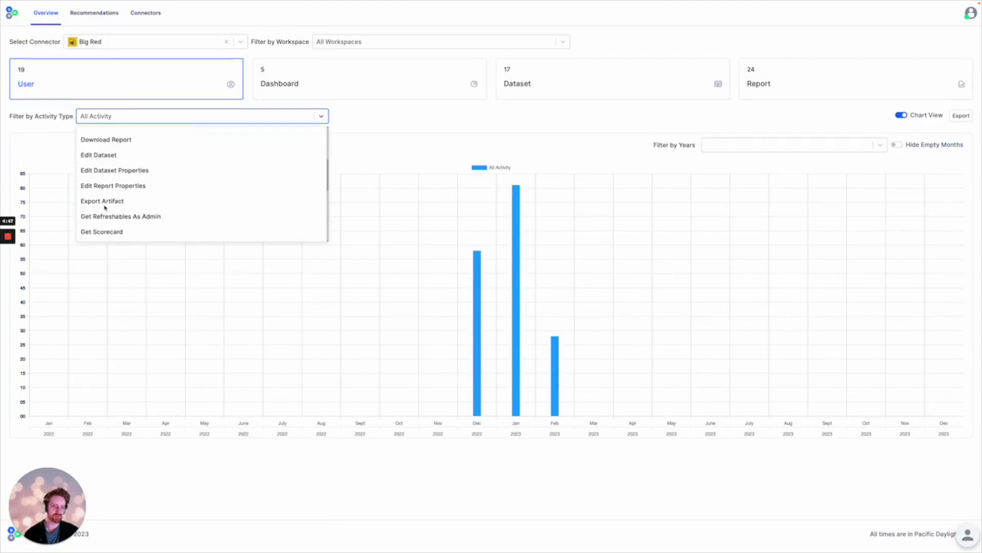
scroll(105, 207, "down", 1)
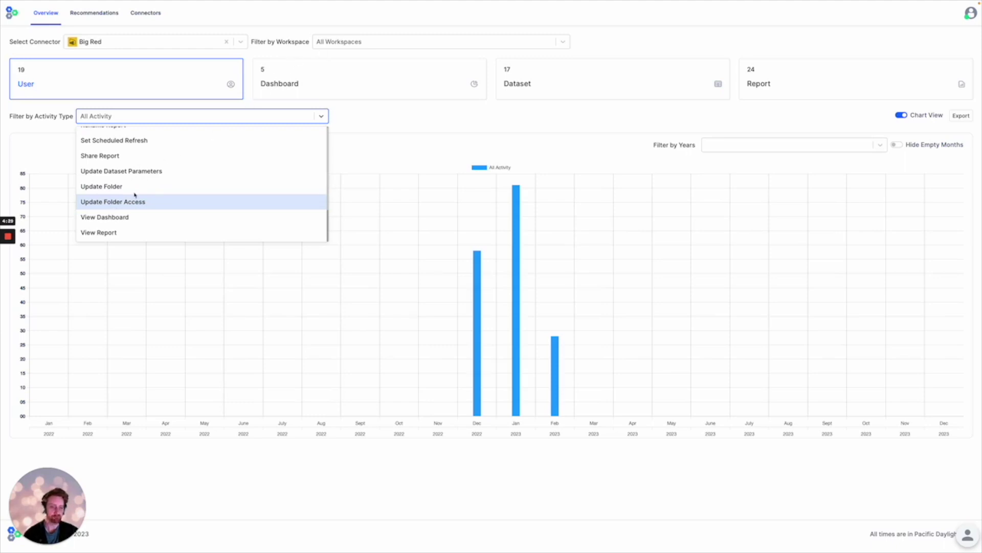
scroll(130, 189, "up", 2)
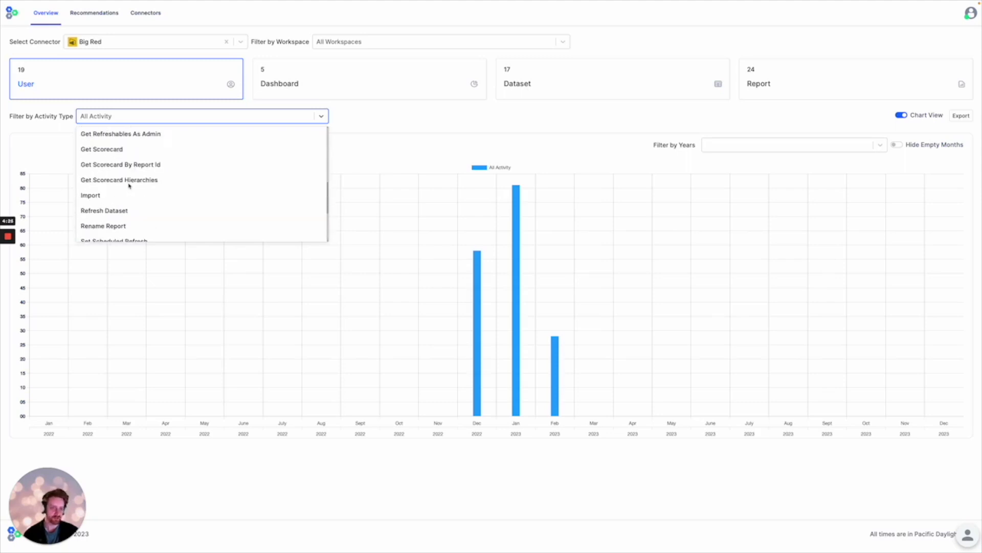
scroll(129, 186, "up", 1)
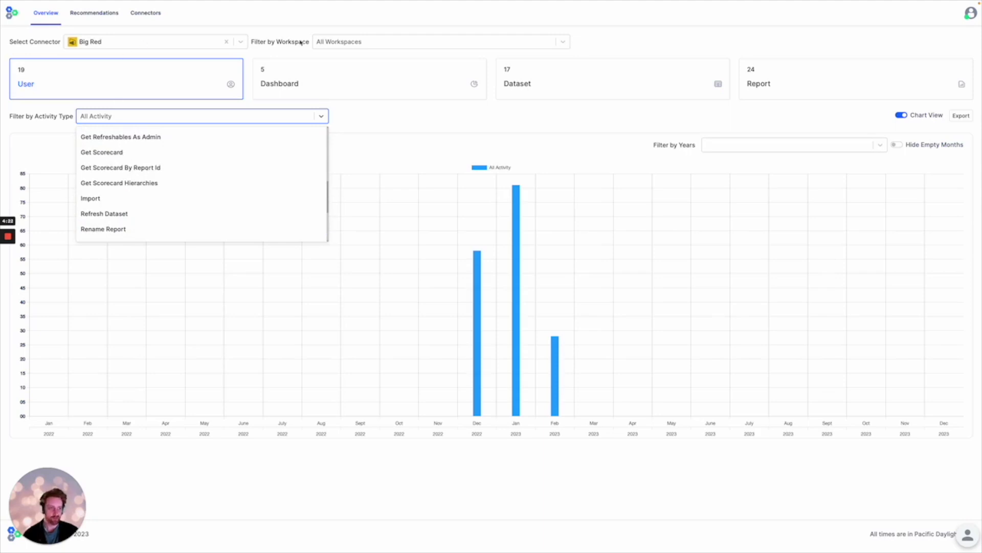
Step: Limit the workspace filter to Datalogz Workspace and Devs
left_click(349, 43)
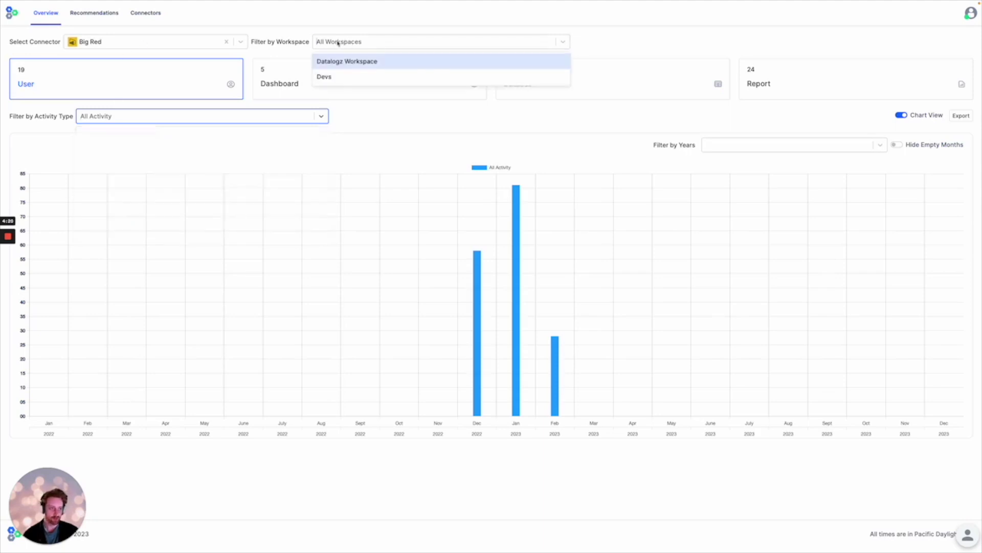
left_click(339, 61)
left_click(338, 62)
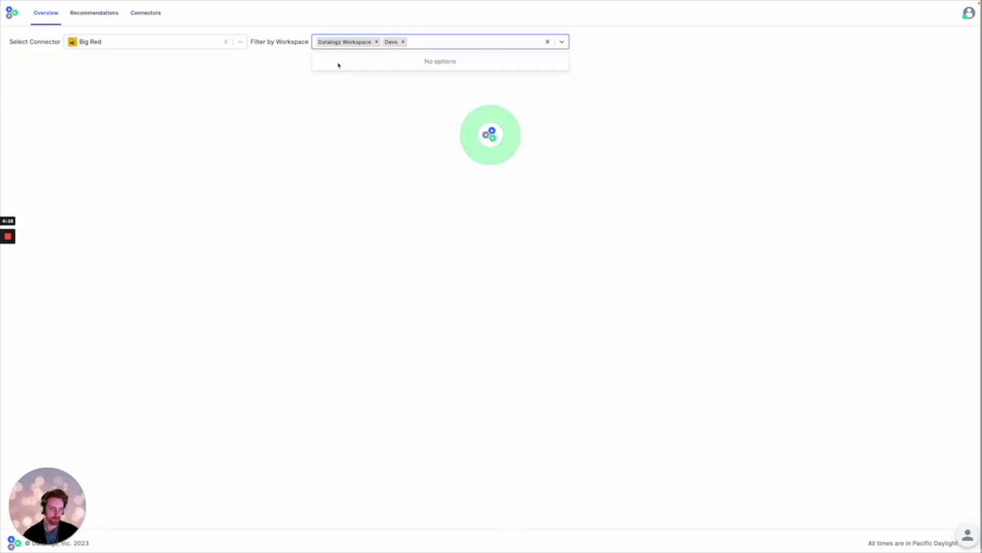
Step: Add View Report to the activity type filter
left_click(143, 118)
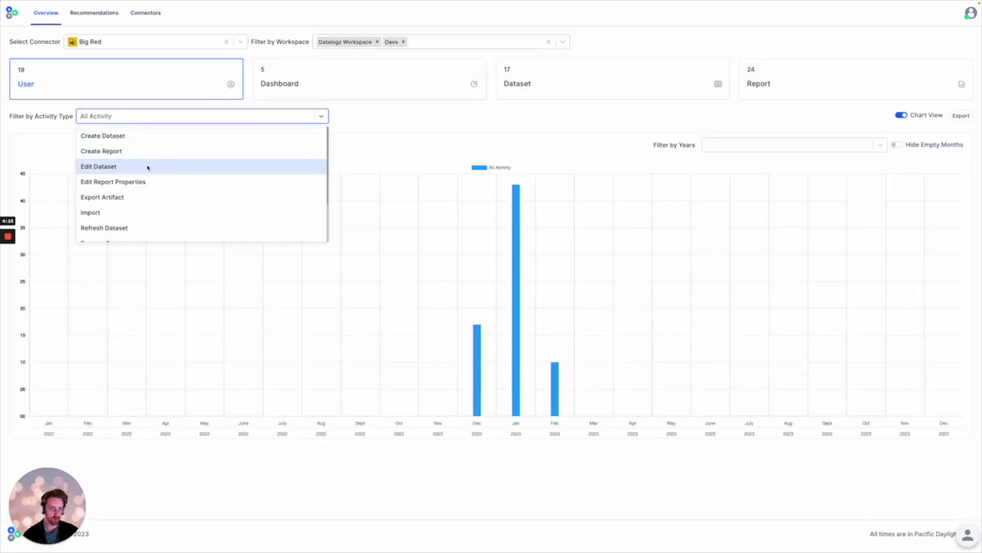
scroll(136, 176, "down", 2)
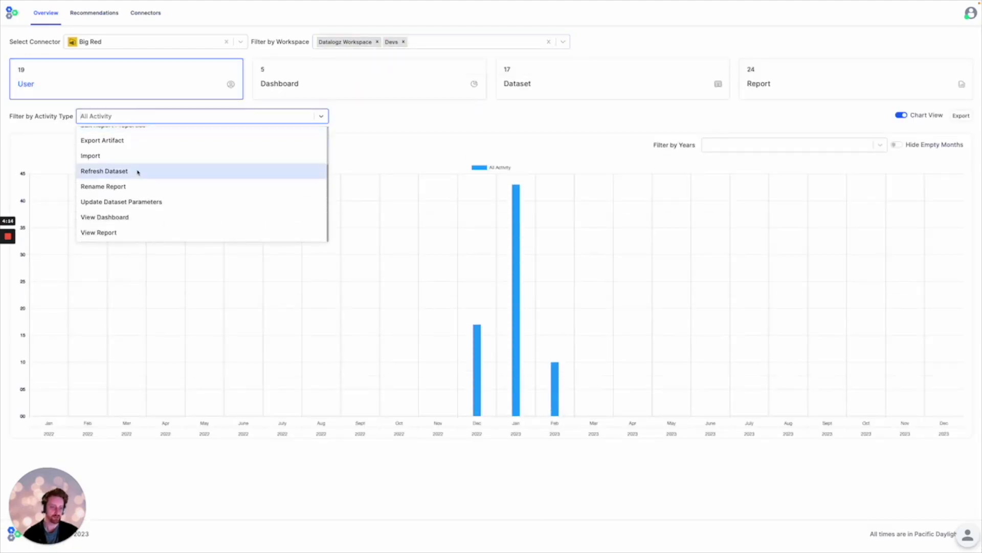
scroll(136, 175, "up", 2)
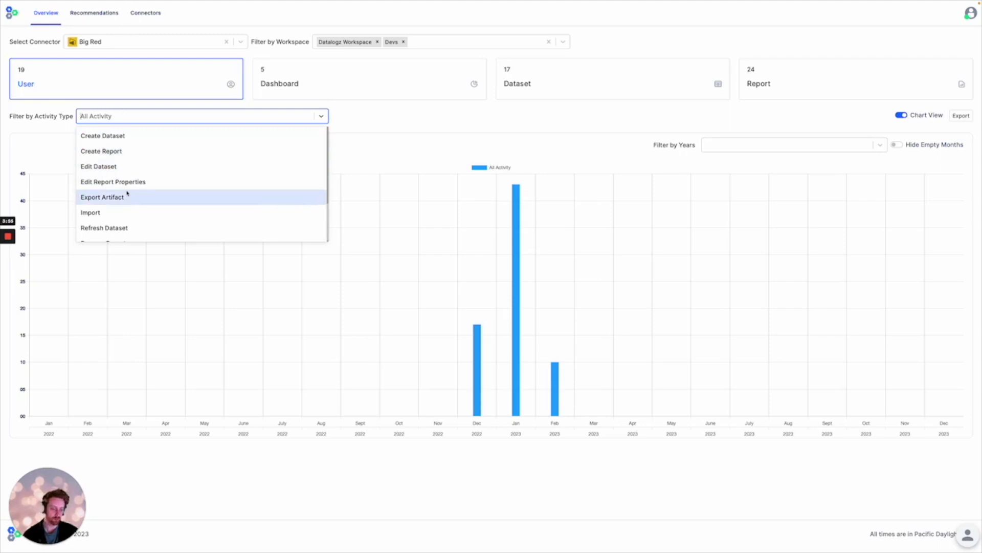
scroll(127, 193, "down", 3)
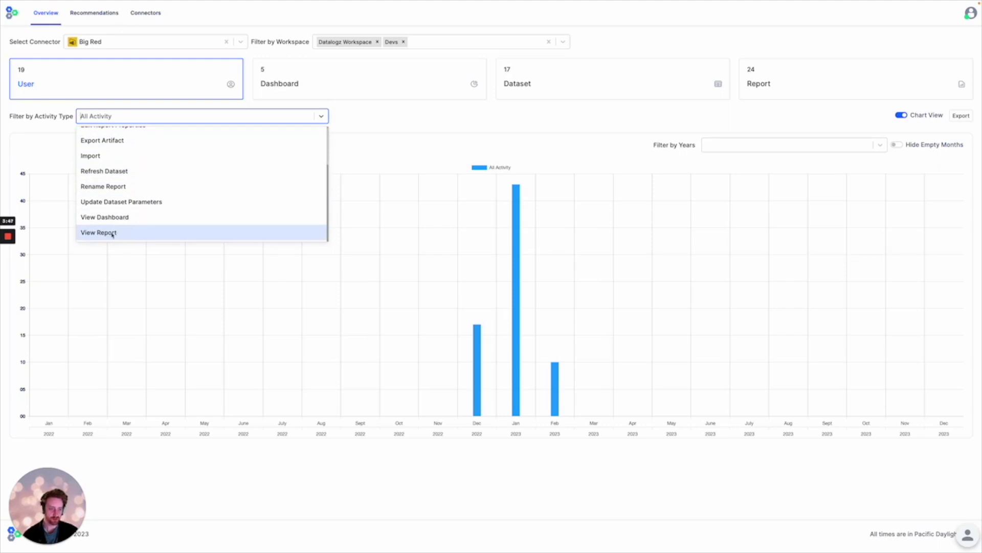
left_click(112, 233)
Step: Add View Dashboard, Update Dataset Parameters, Rename Report, Edit Dataset, Create Dataset, Create Report; show as table
left_click(112, 233)
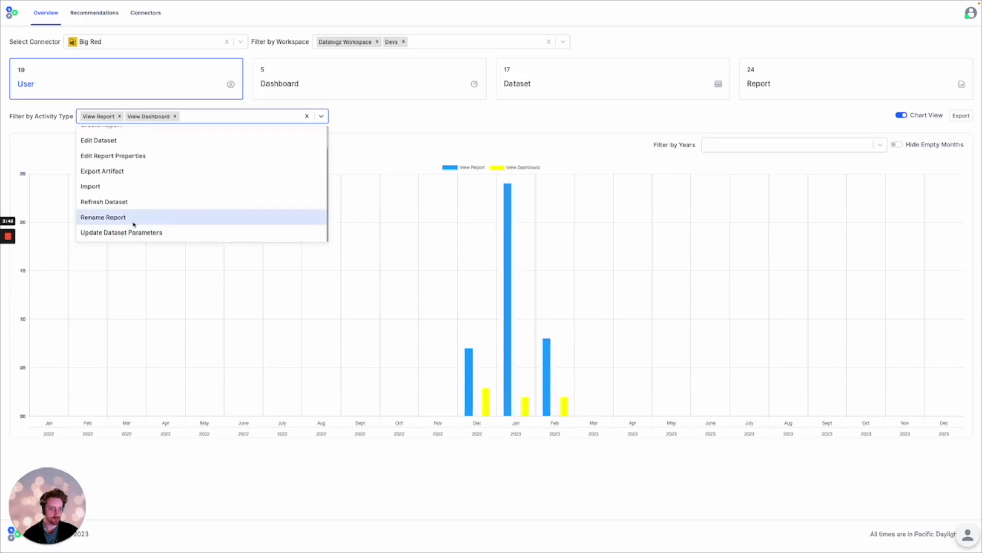
left_click(134, 231)
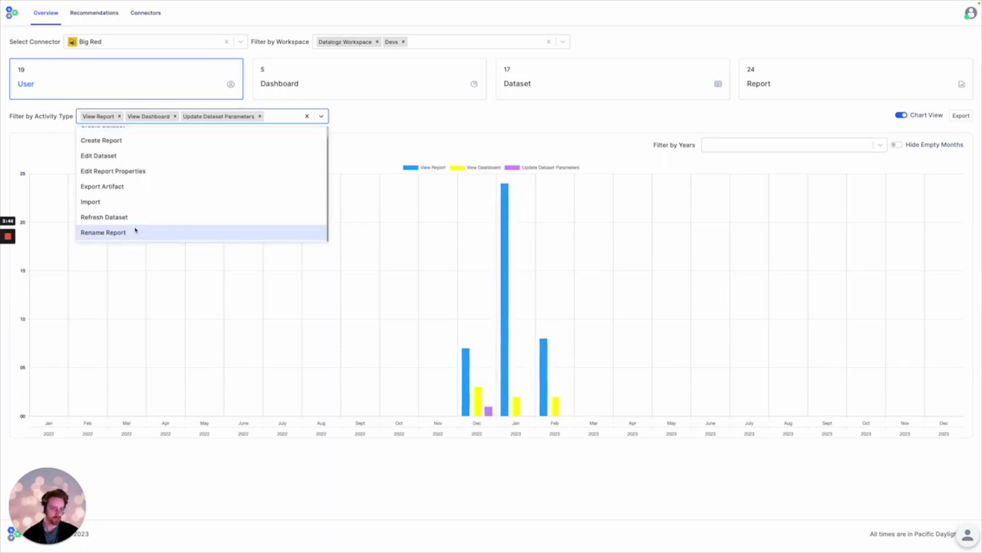
left_click(136, 230)
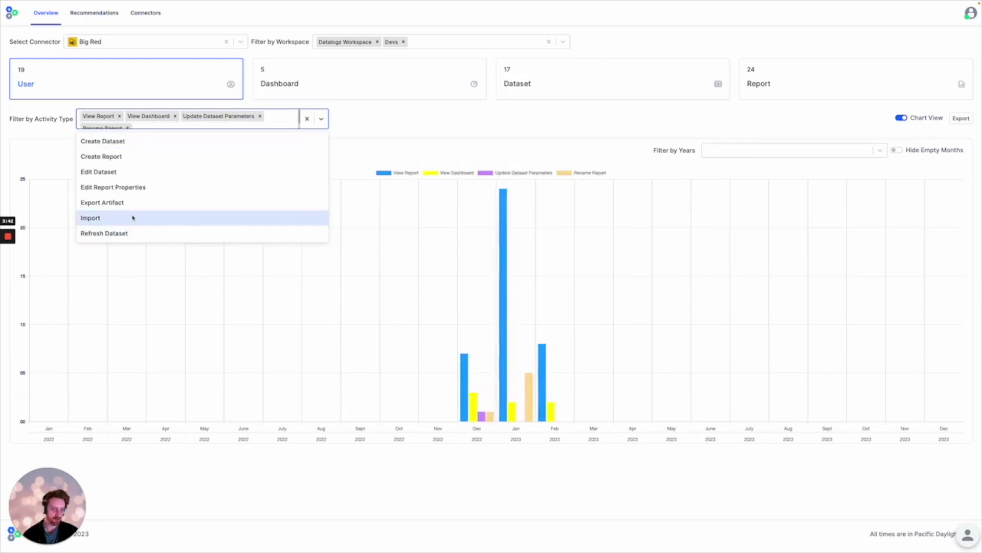
left_click(129, 171)
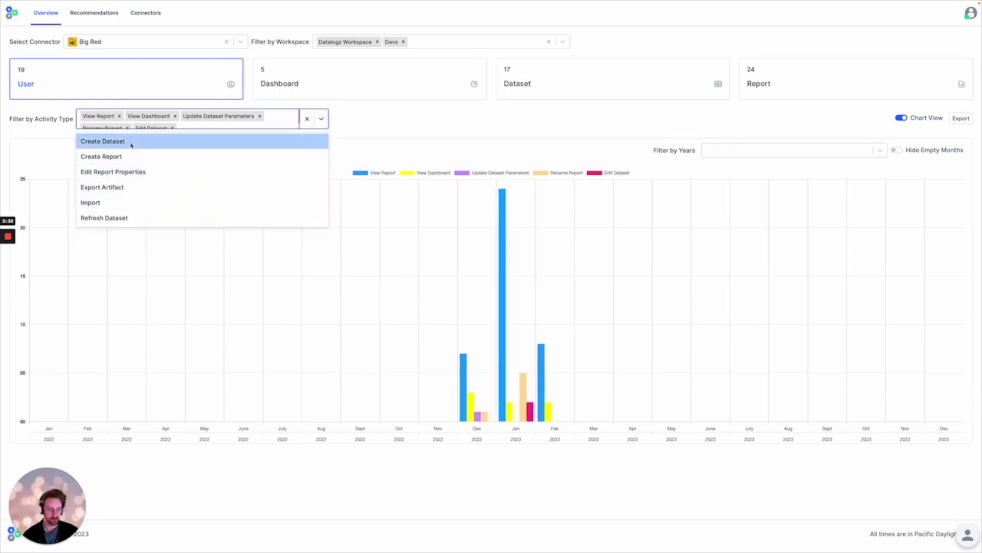
left_click(132, 145)
left_click(128, 145)
left_click(409, 124)
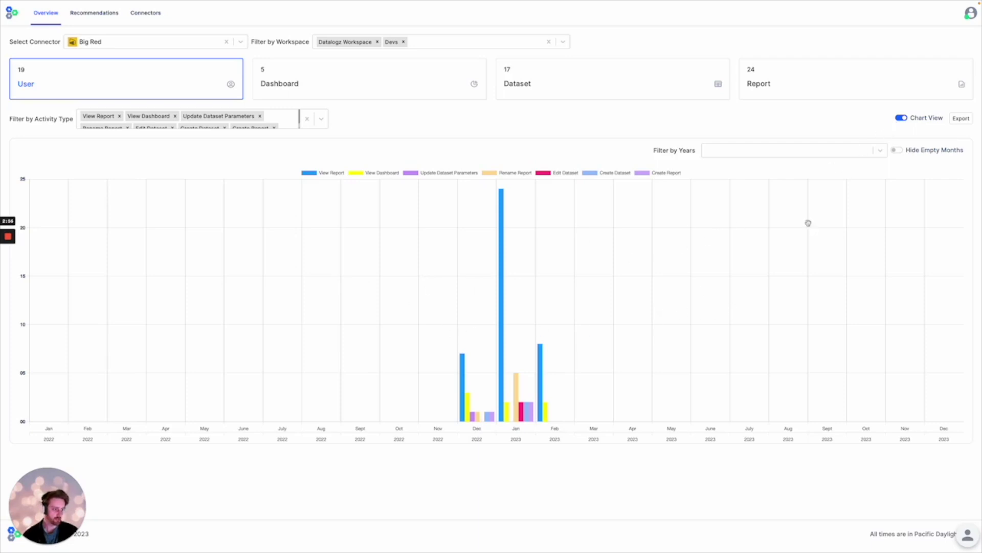
left_click(901, 117)
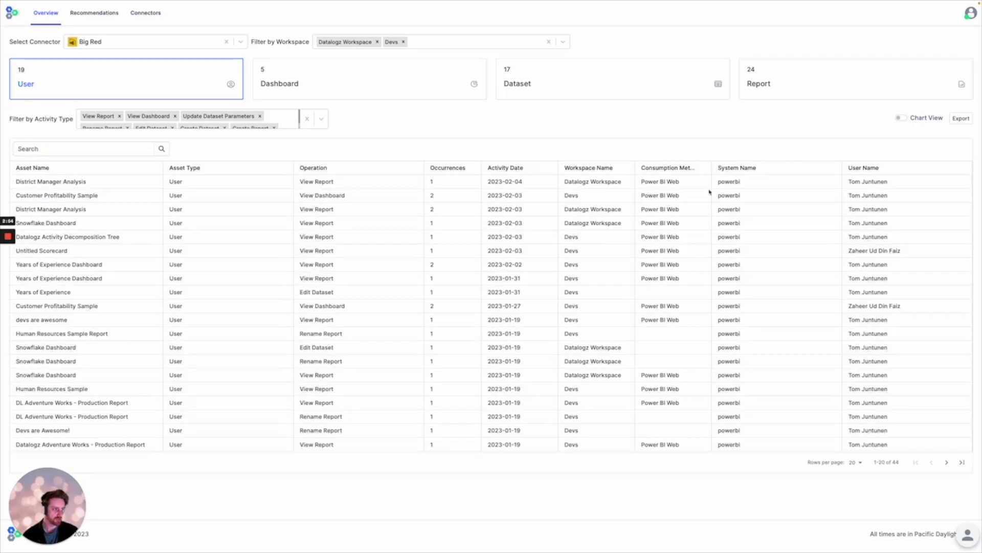
Step: Sort the table by Operation and by Activity Date newest first, then return to chart view
left_click(328, 171)
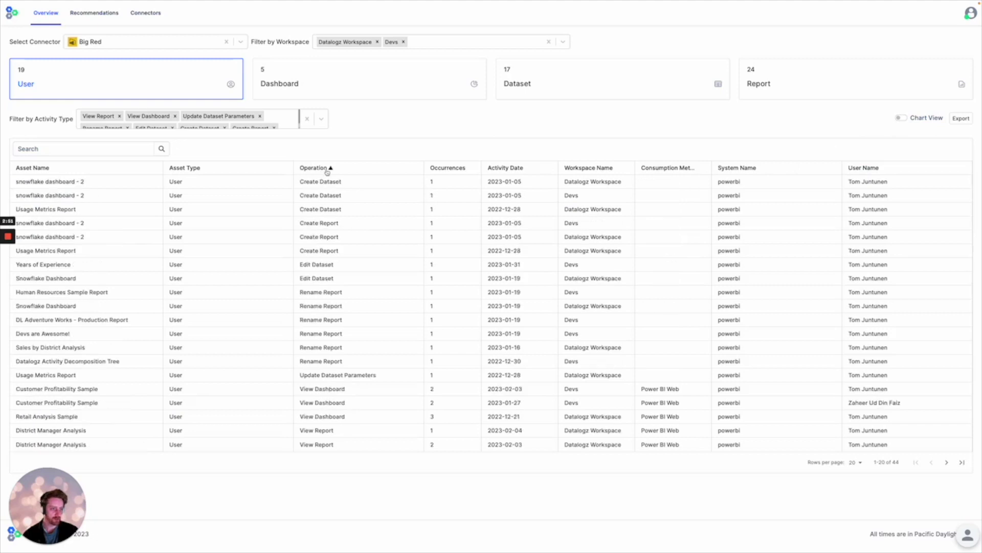
left_click(518, 170)
left_click(518, 169)
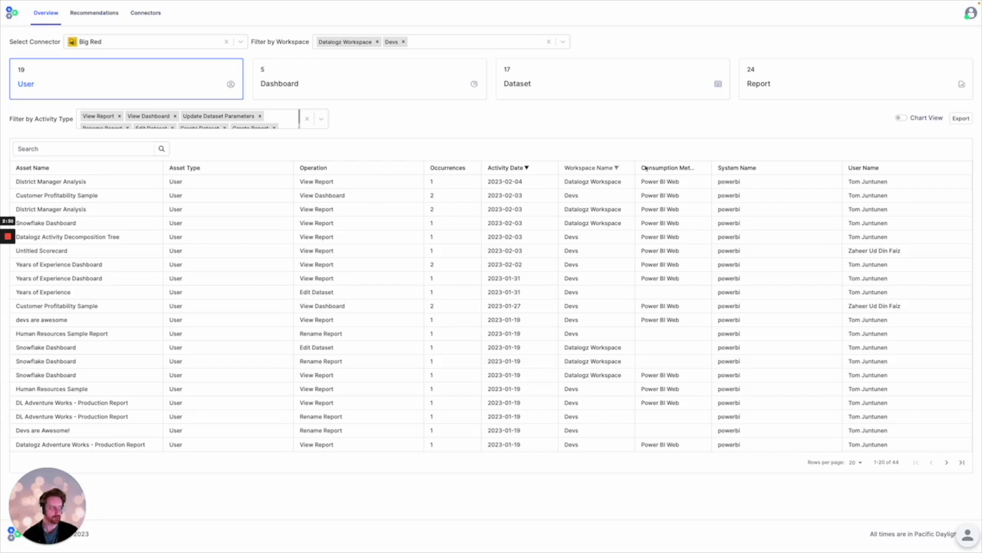
left_click(902, 118)
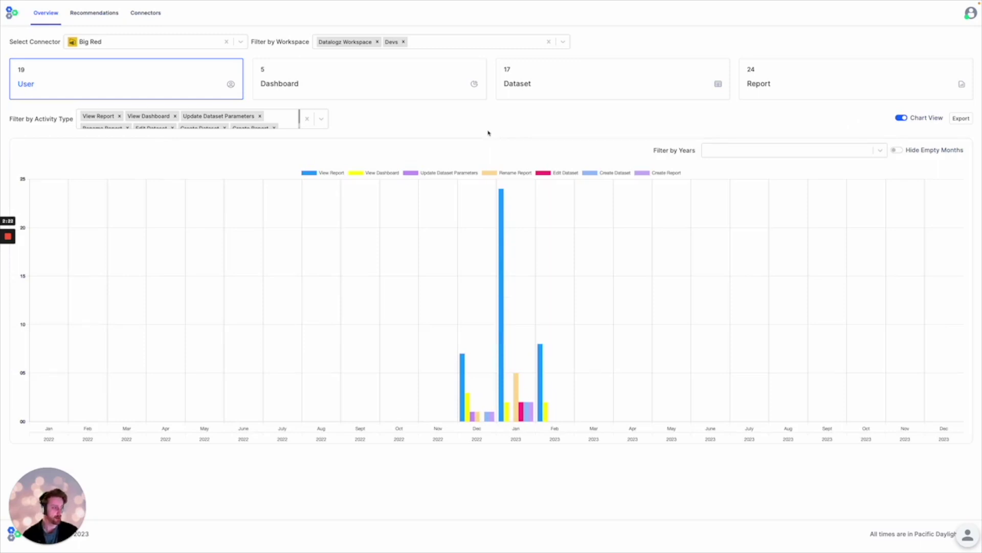
Step: Hide empty months and check the Dashboard card's activity types
left_click(898, 149)
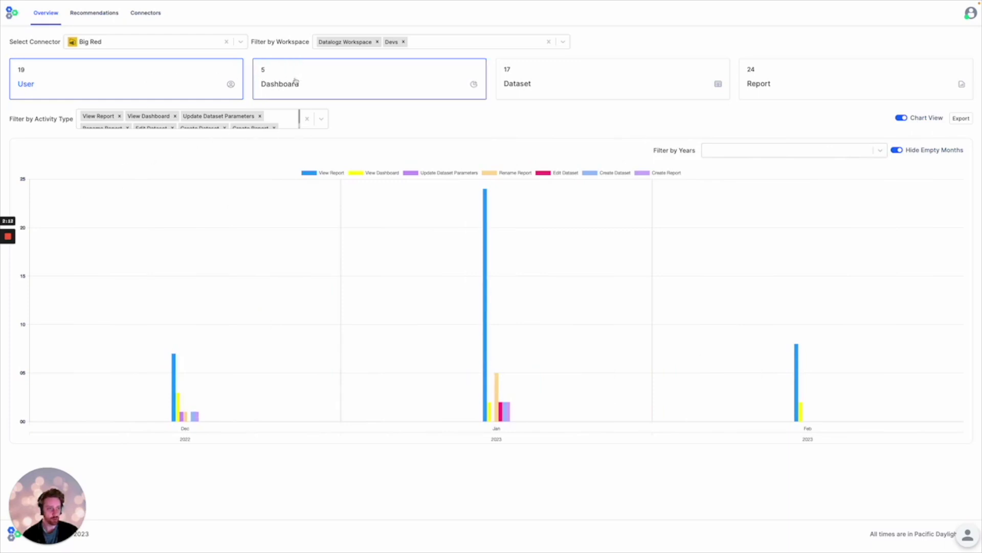
left_click(293, 83)
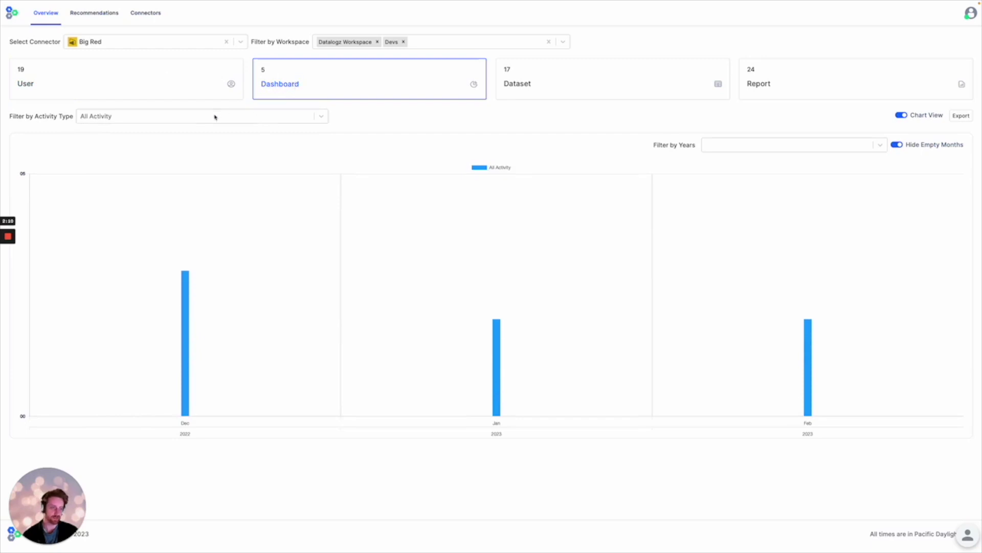
left_click(201, 118)
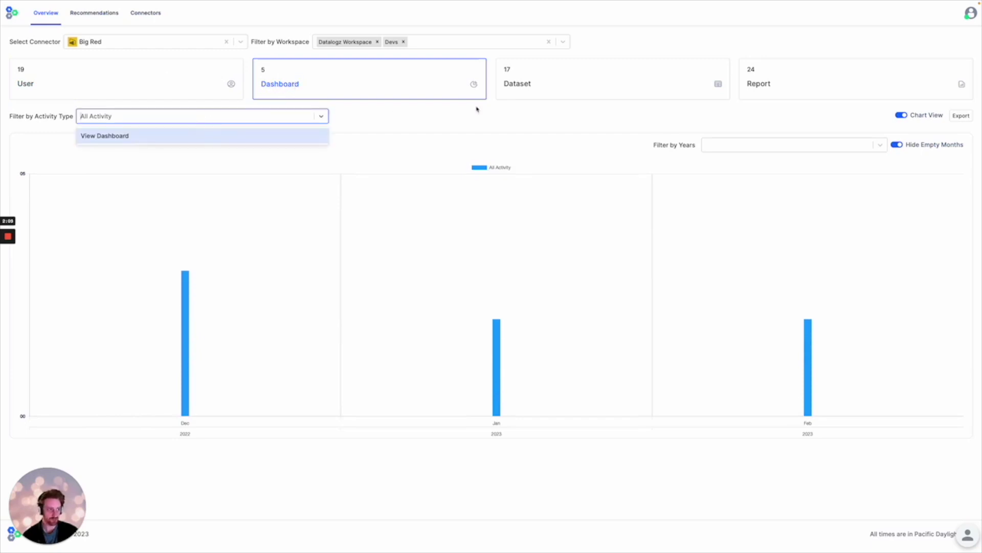
Step: Check the Dataset and Report activity types, leaving the filter on All Activity
left_click(537, 91)
left_click(237, 115)
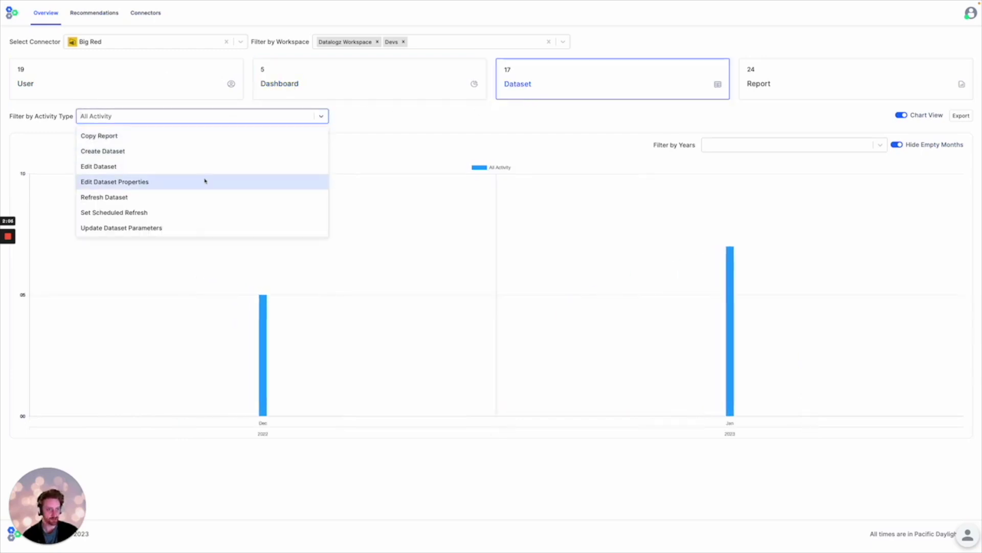
left_click(752, 94)
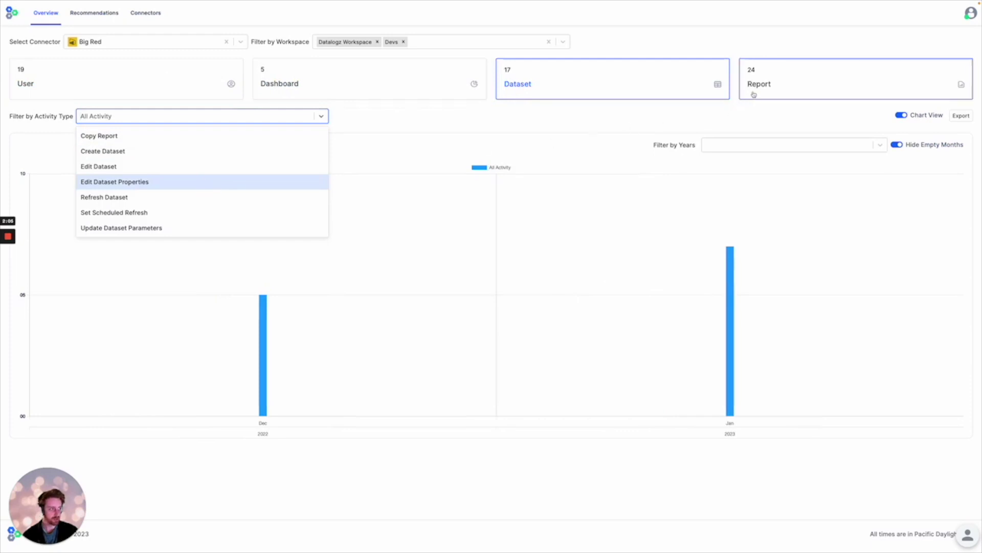
left_click(271, 116)
left_click(416, 137)
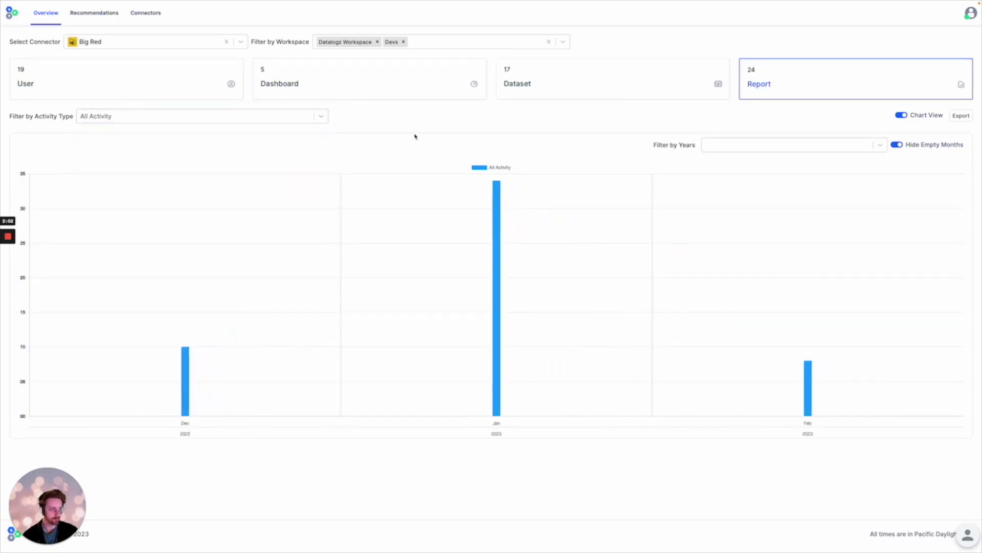
Step: View report activity as a table, then go to Big Red's Recommendations page
left_click(904, 117)
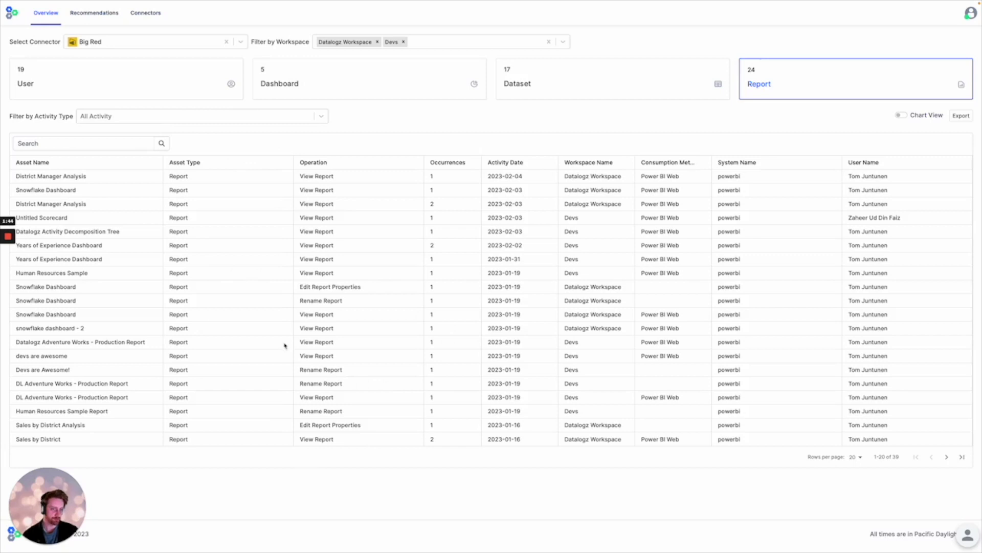
mouse_move(5, 239)
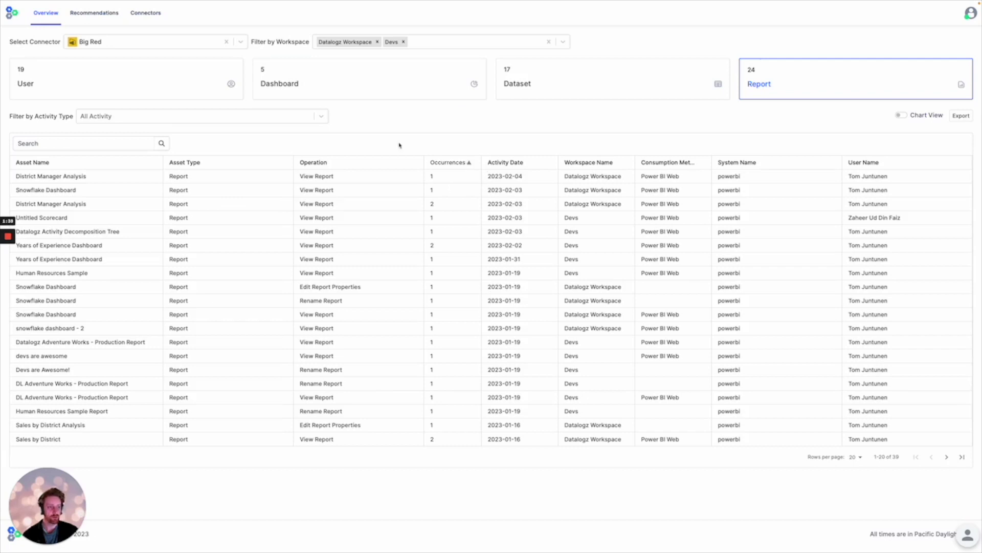
left_click(108, 22)
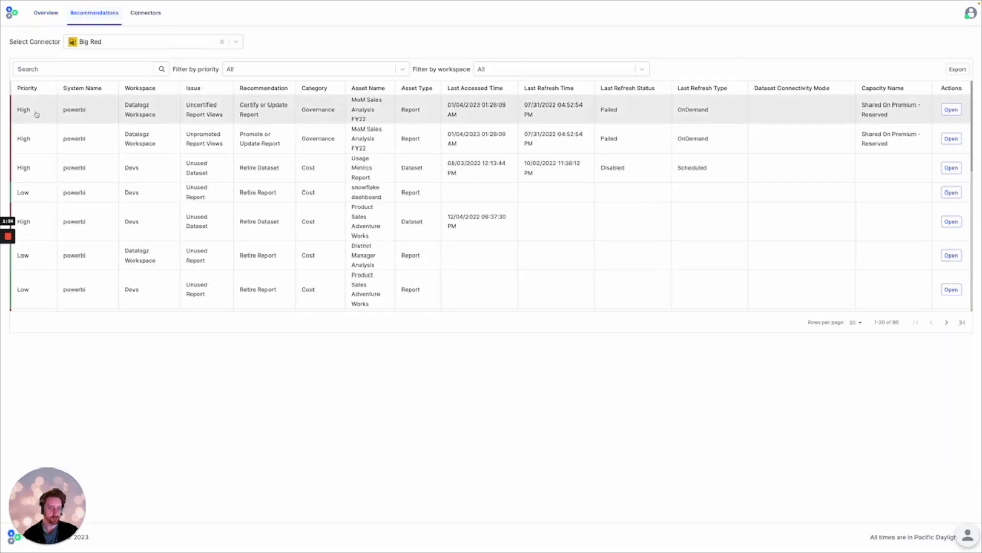